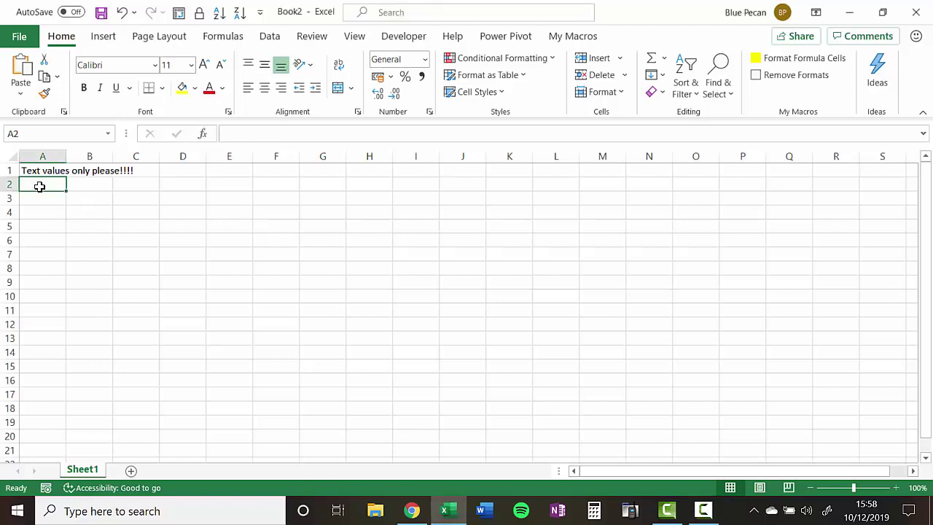
Select cells A2:A15 below the header and switch the ribbon to the Data tab.
drag(39, 185, 40, 336)
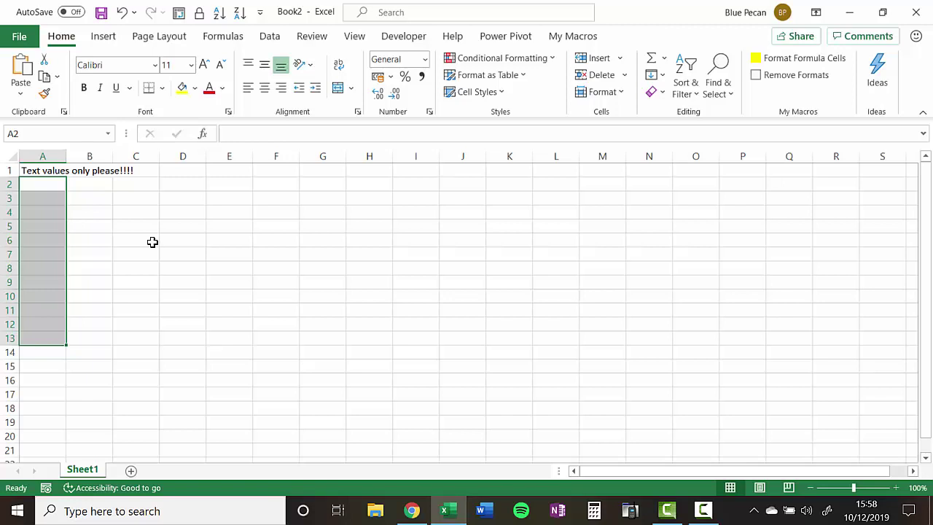
click(56, 182)
drag(54, 213, 45, 367)
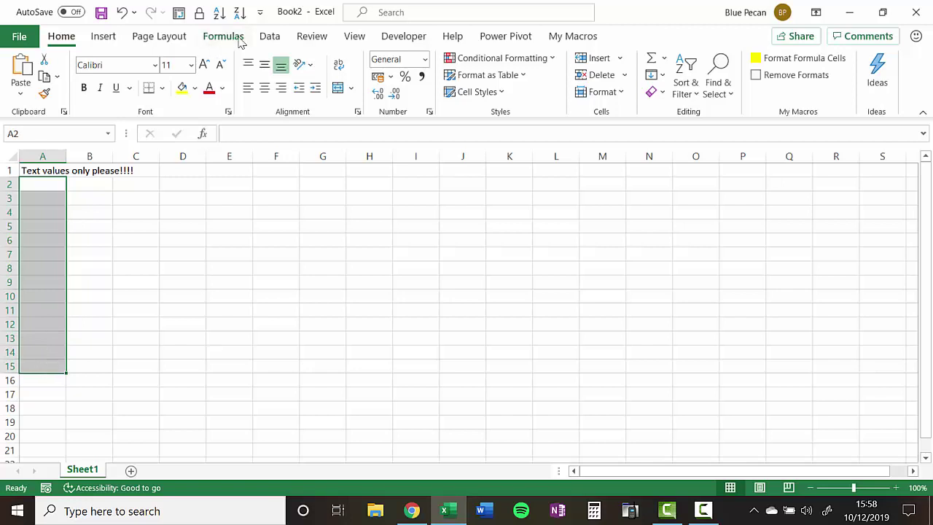
click(271, 38)
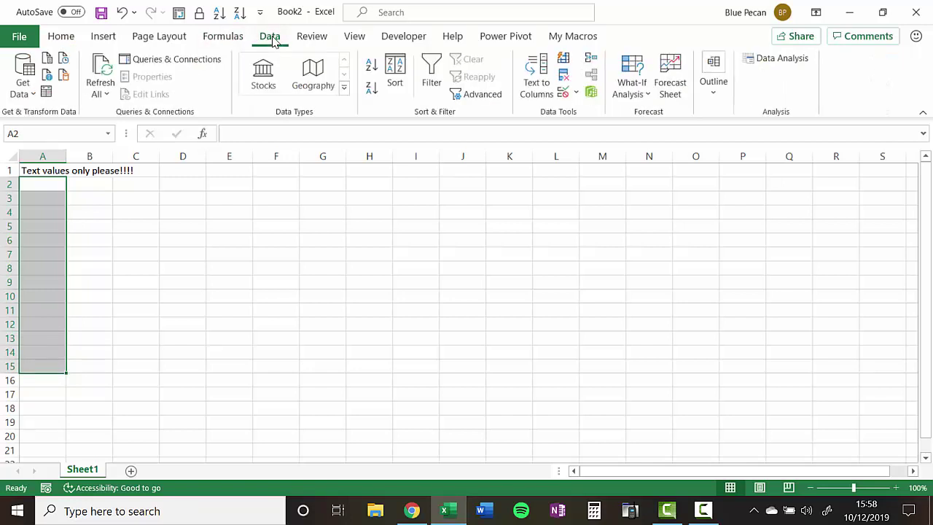
Start a Data Validation rule for A2:A15 allowing Text length equal to a set length.
click(563, 93)
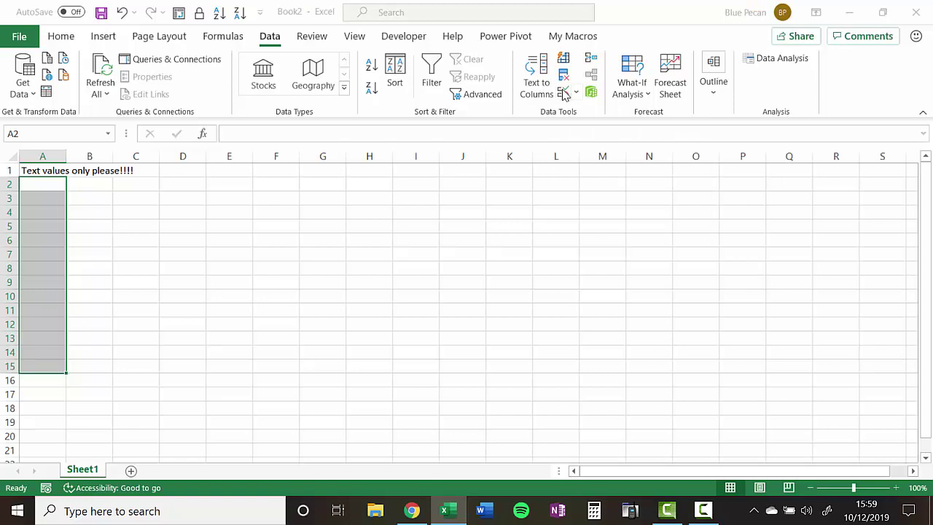
drag(472, 139, 359, 126)
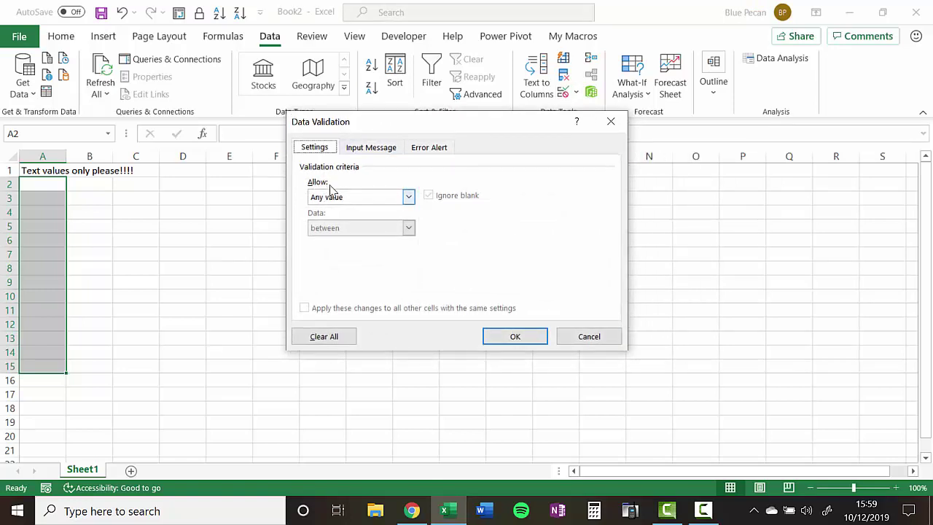
click(409, 198)
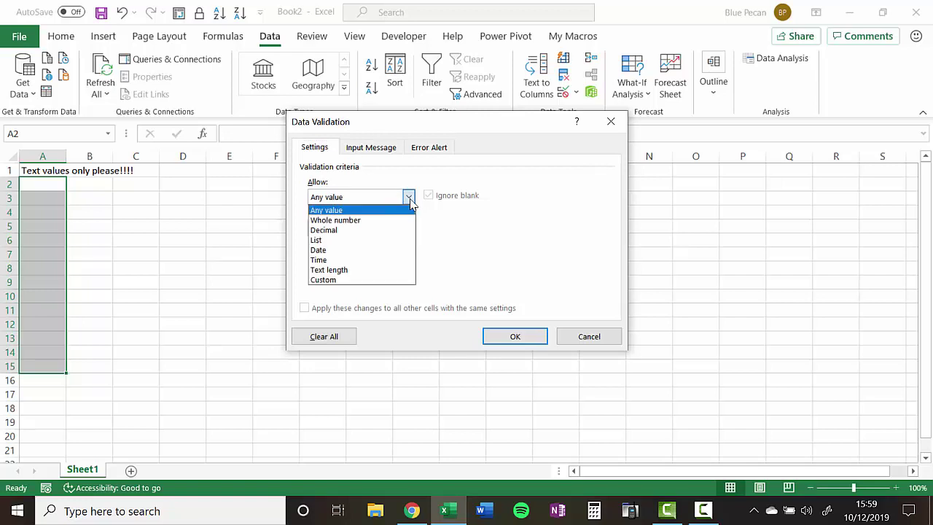
click(342, 271)
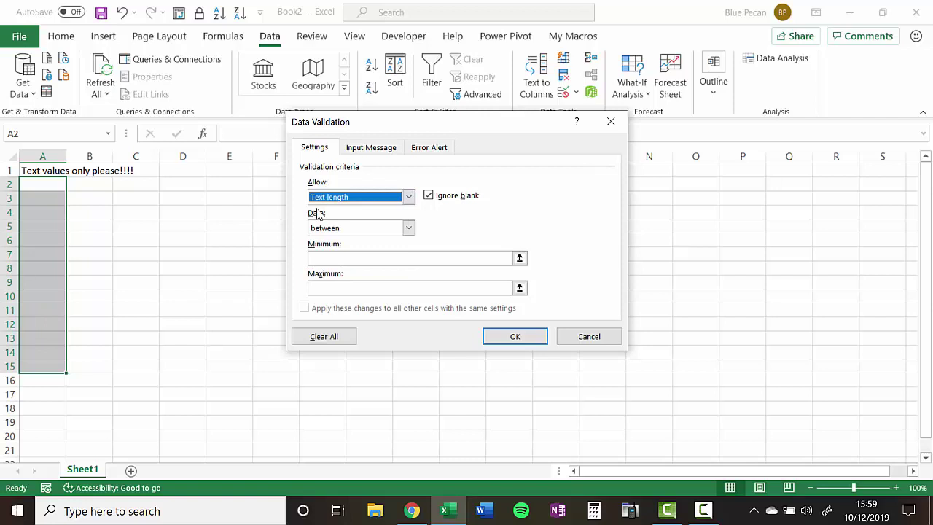
click(411, 227)
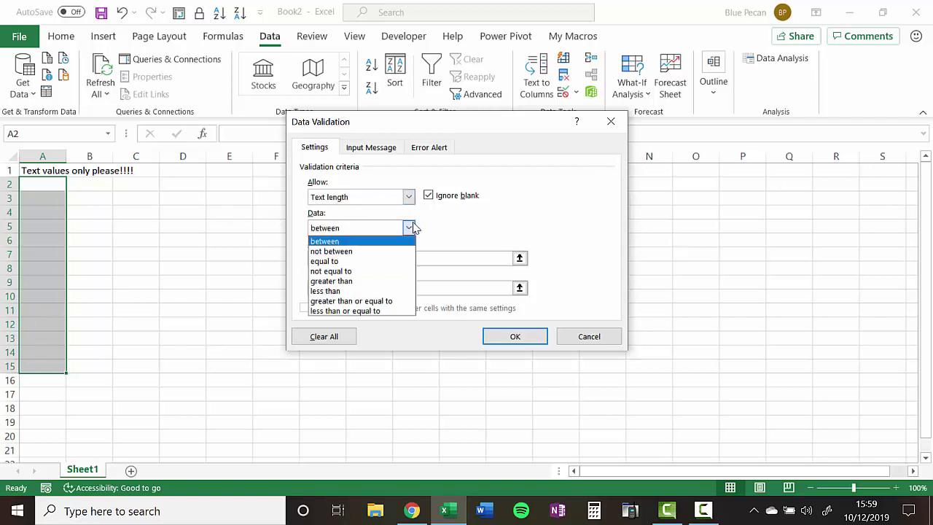
click(334, 261)
click(331, 257)
Apply length 5, then test A2: 'fffff' is accepted and 'ffffff' is refused and cancelled.
text(5)
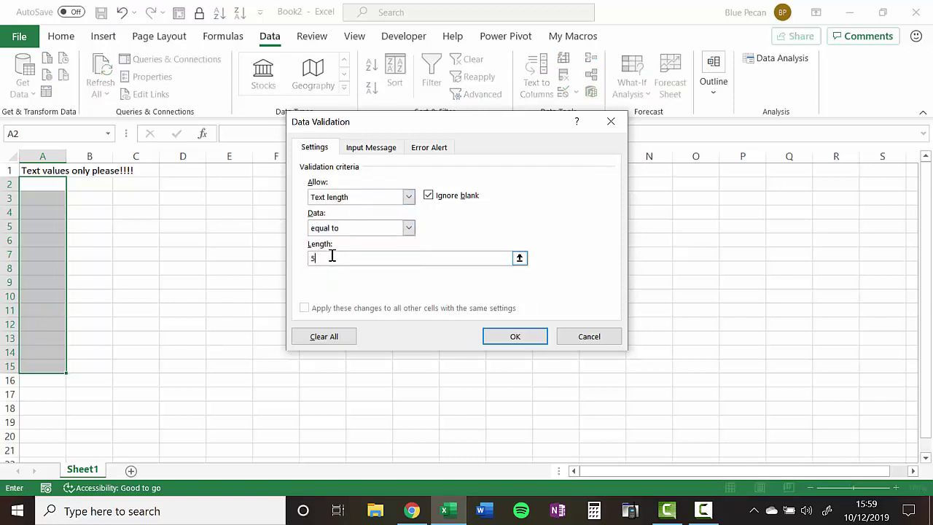
click(515, 336)
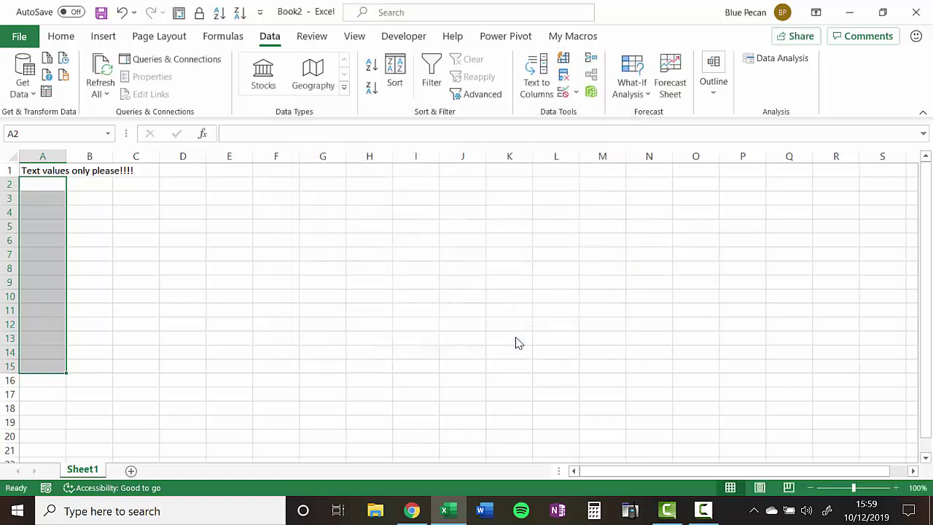
click(37, 187)
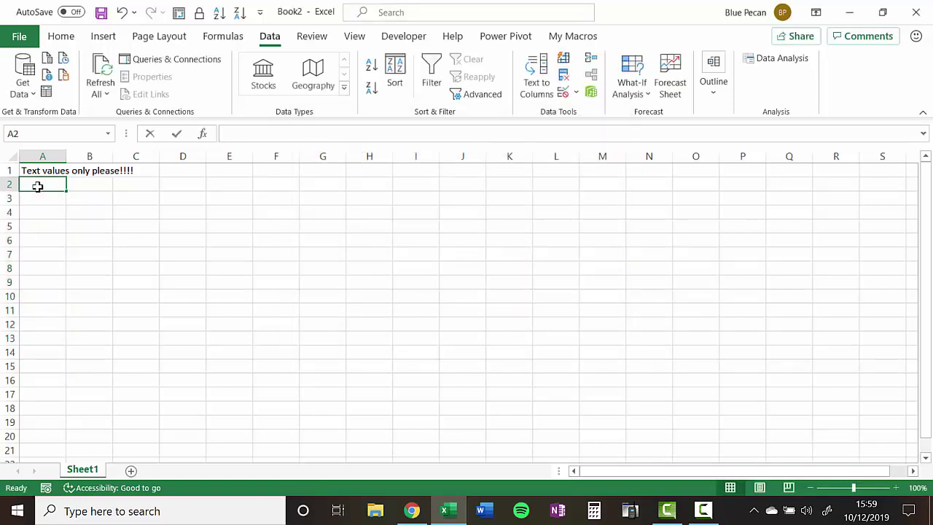
text(ffff)
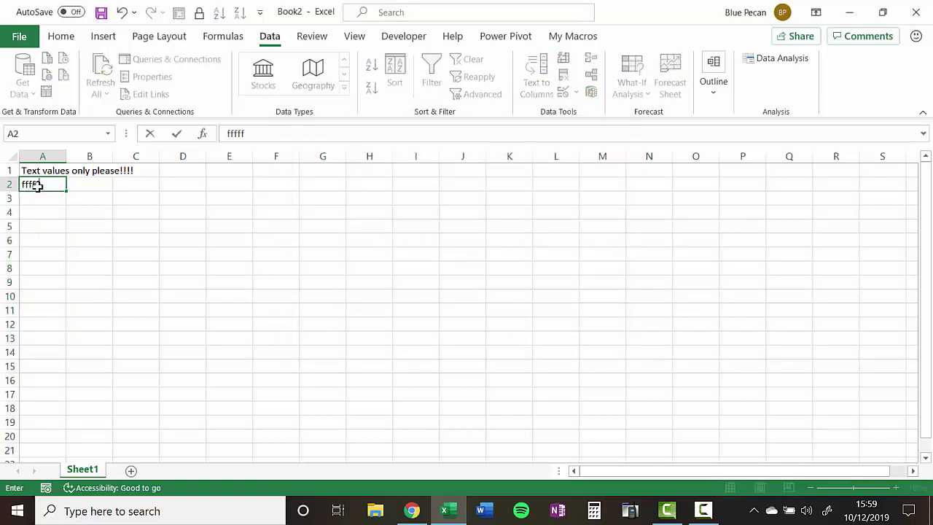
text(f)
key(Return)
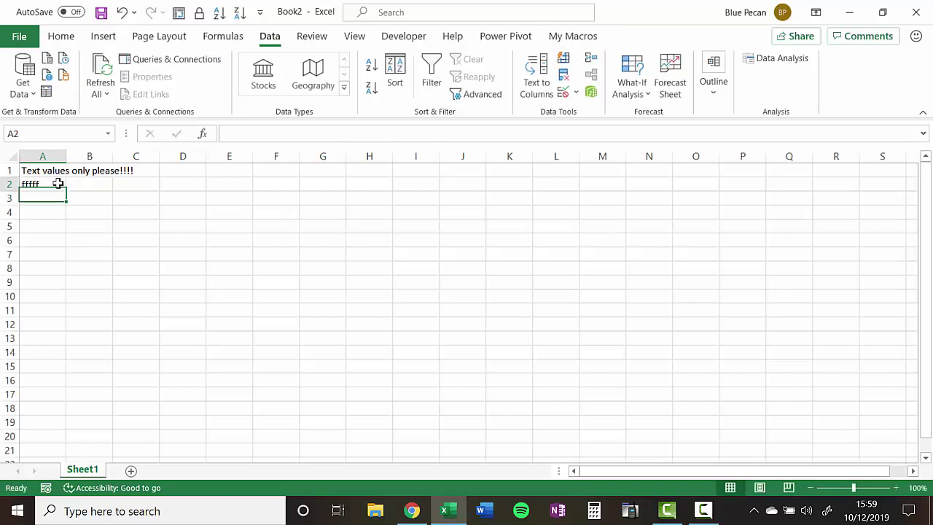
double_click(59, 184)
text(f)
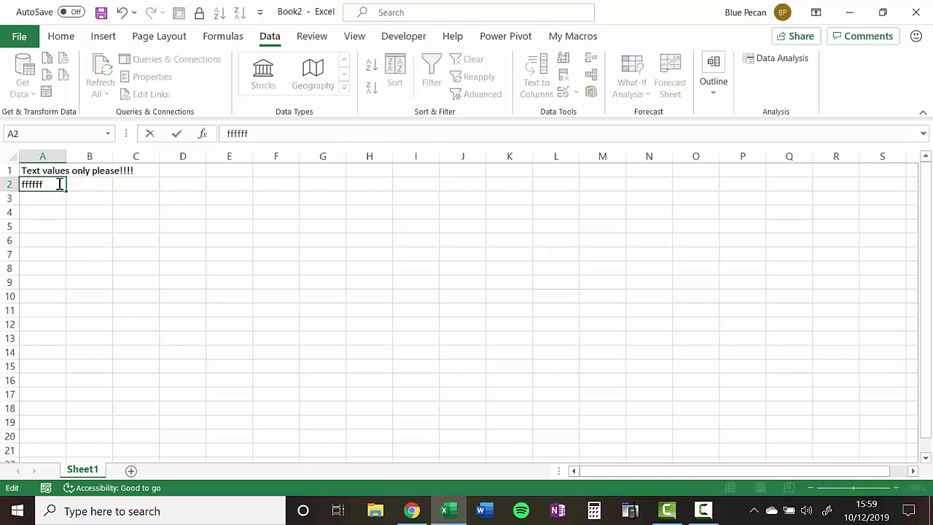
key(Return)
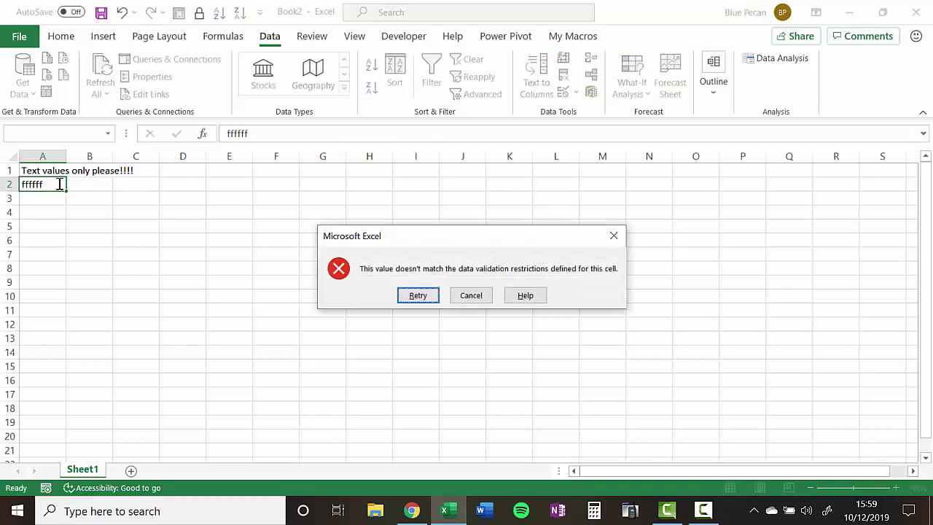
click(472, 297)
Replace the contents of cell A2 with 12345.
click(30, 202)
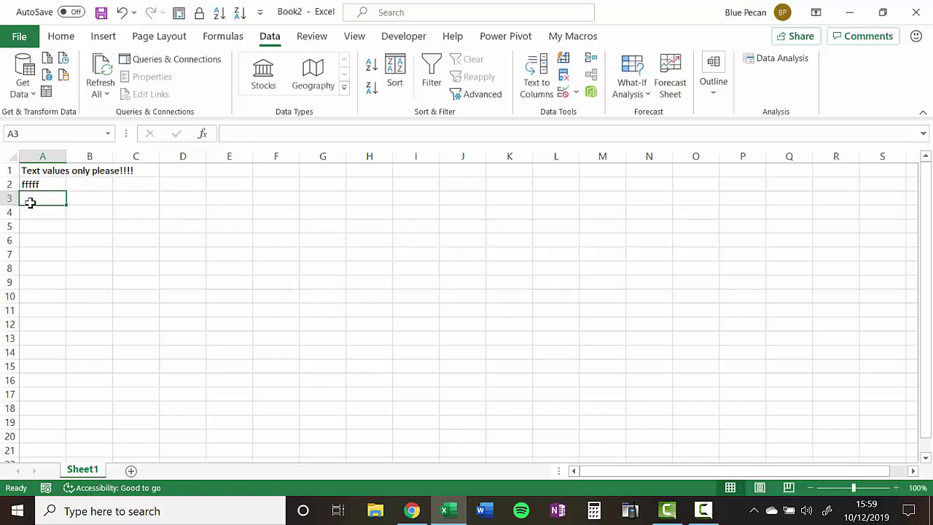
click(44, 185)
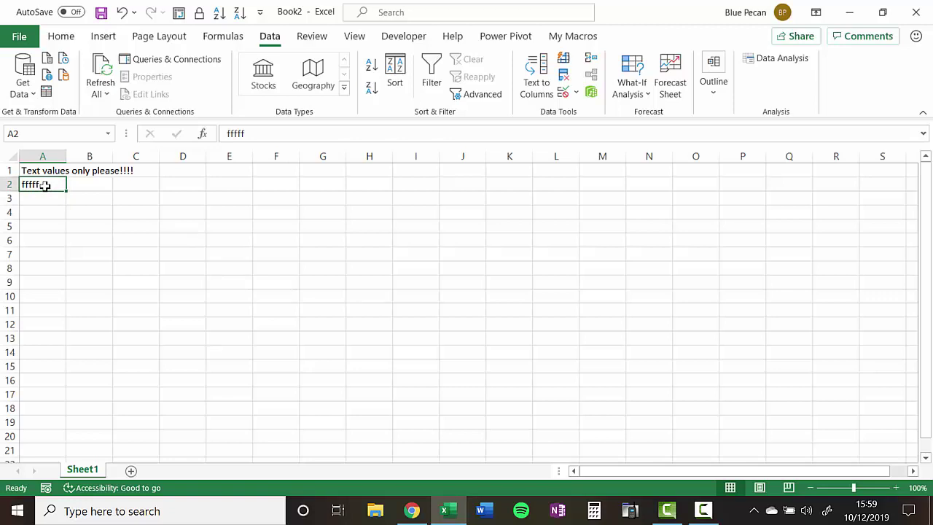
key(Delete)
text(123)
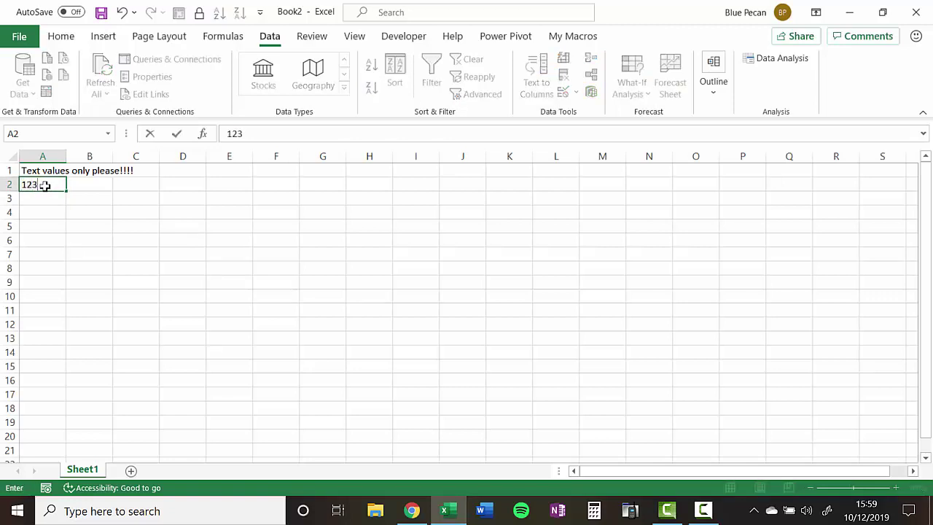
text(45)
key(Return)
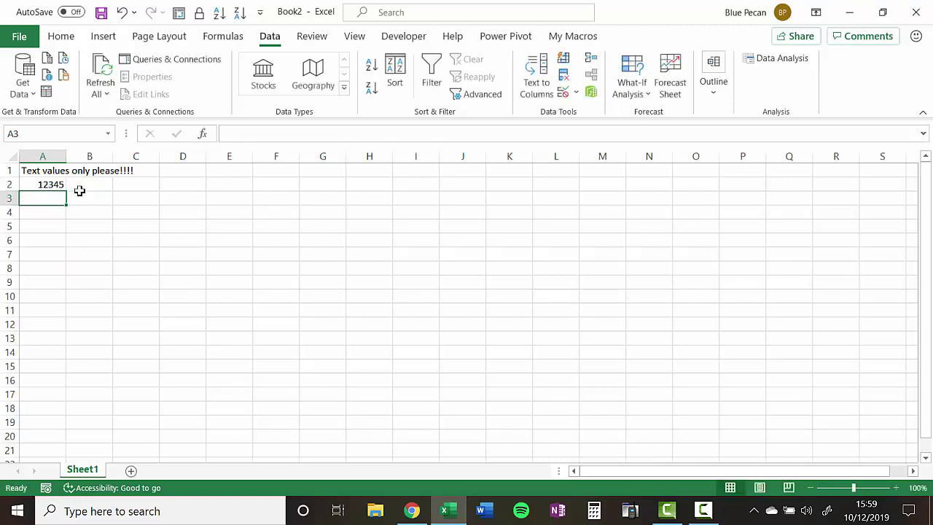
Confirm that 123456 in A2 is refused by the rule, keeping 12345.
click(61, 185)
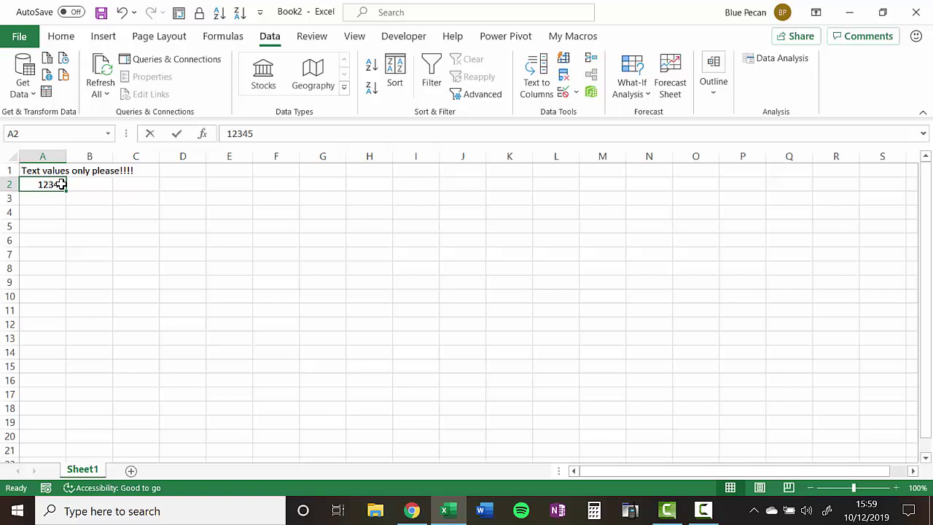
double_click(62, 185)
text(6)
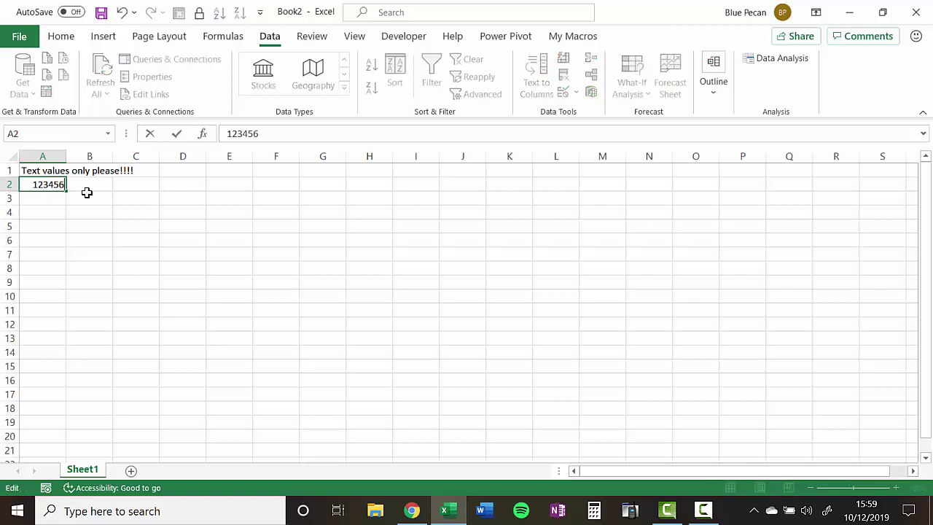
key(Return)
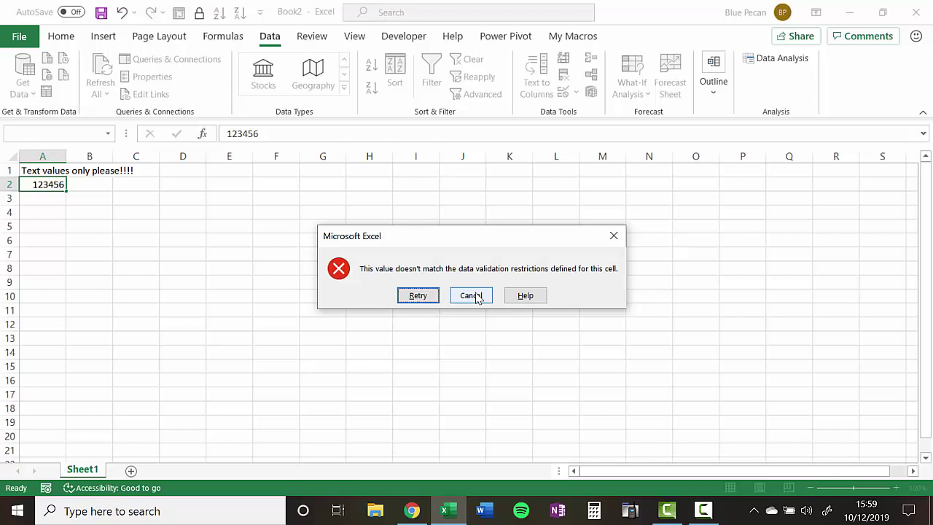
click(477, 296)
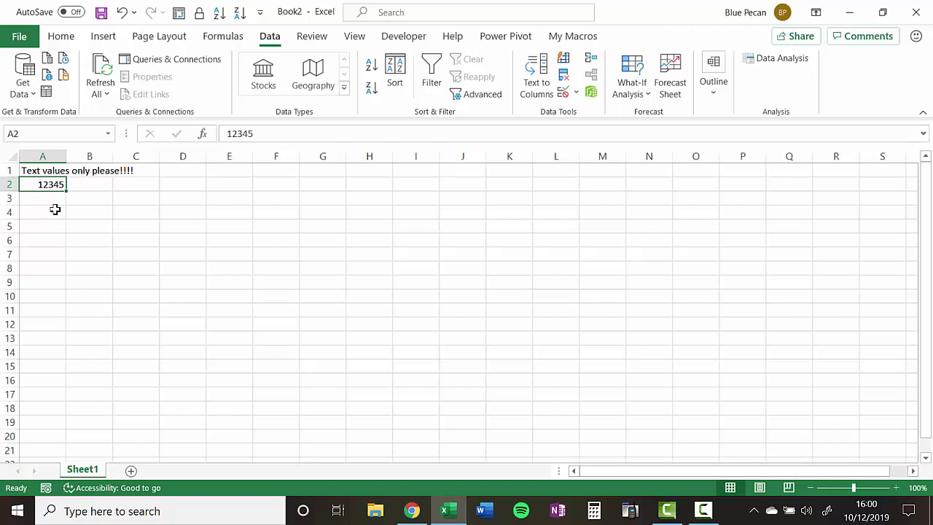
Clear A2, reselect A2:A15 and switch its validation to a Custom rule.
key(Delete)
drag(44, 184, 55, 366)
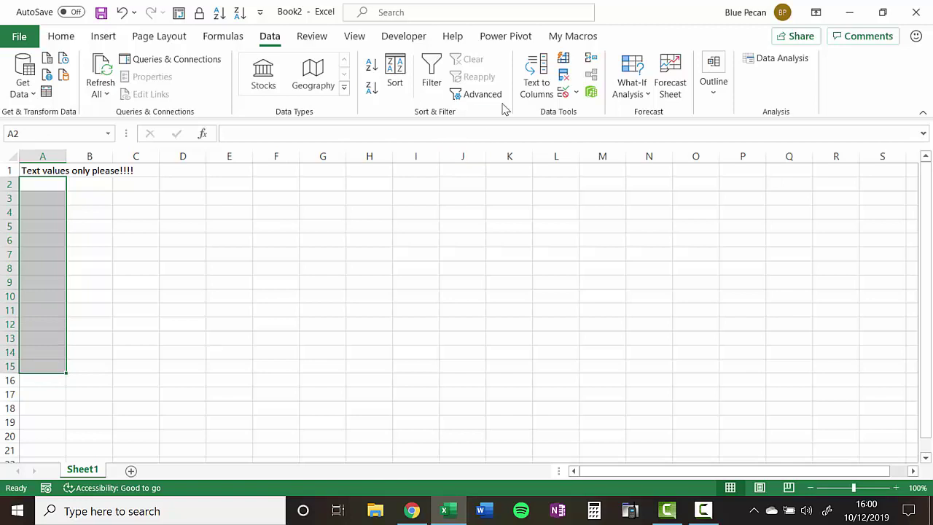
click(563, 93)
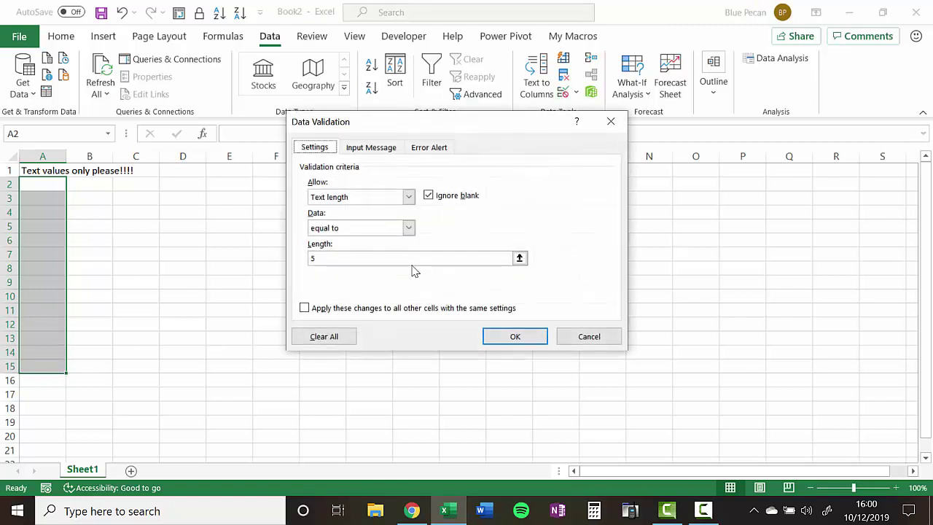
click(408, 198)
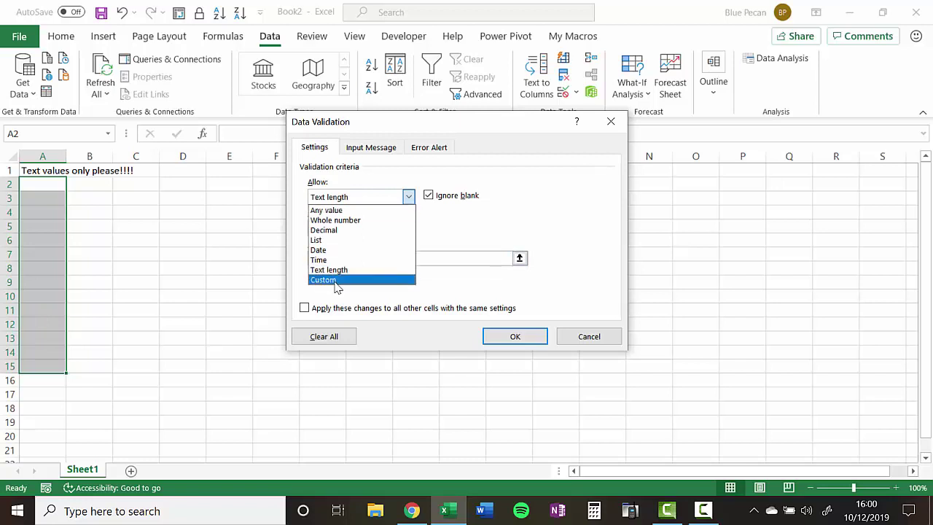
click(336, 280)
Enter the custom validation formula =ISTEXT(A2), referencing cell A2.
click(323, 258)
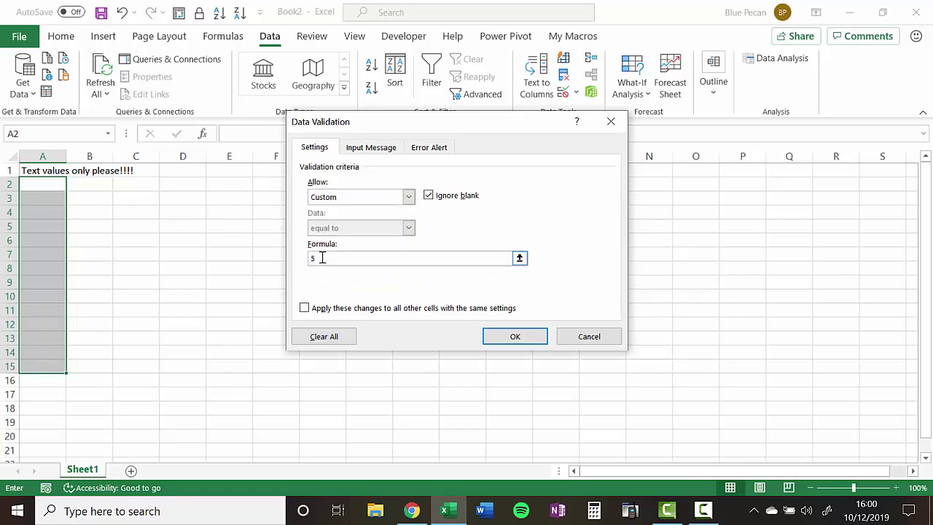
text(=)
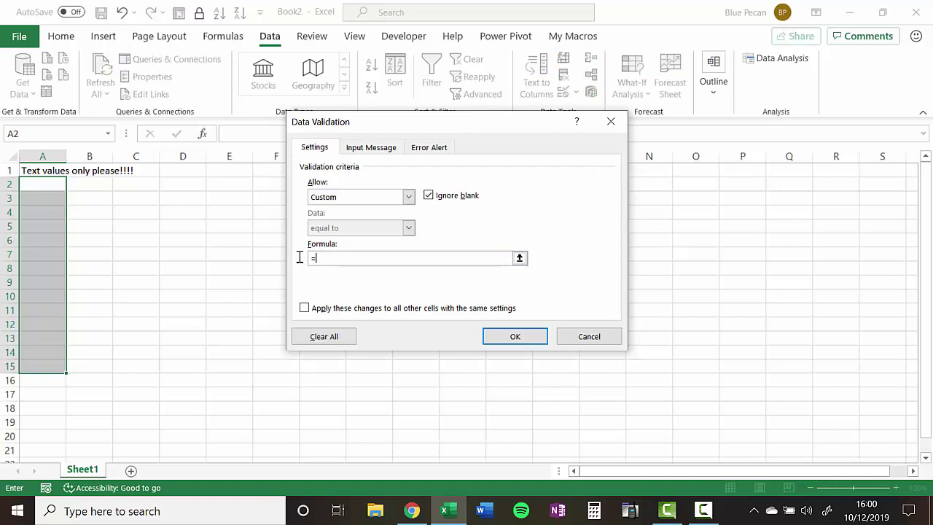
text(ISTEXT()
click(51, 185)
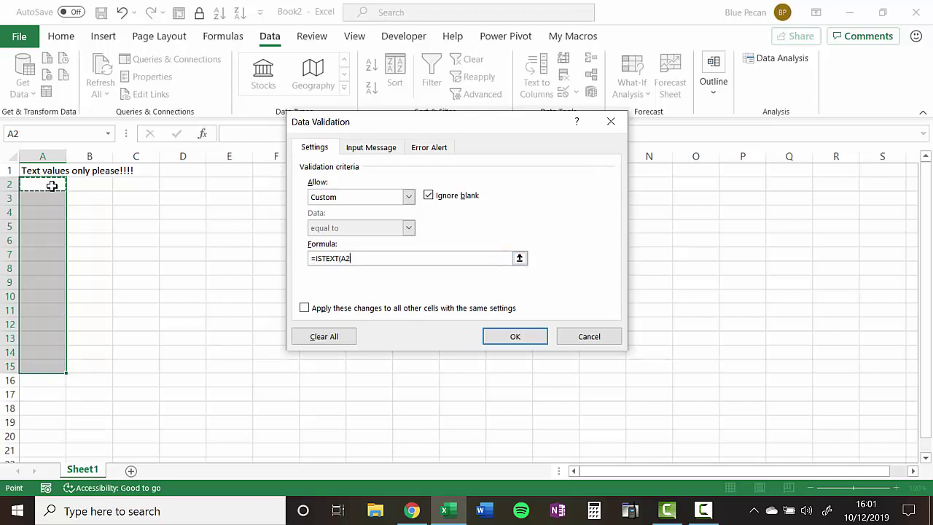
text())
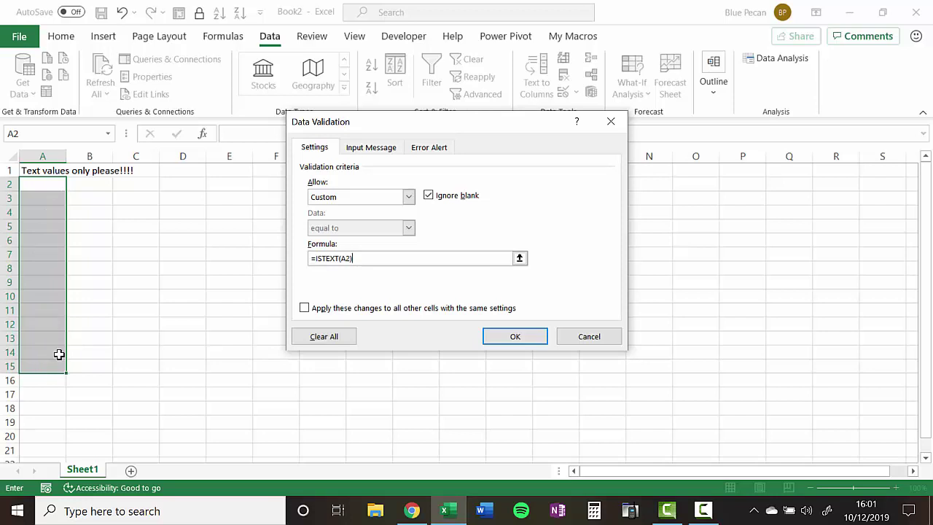
Add a Stop alert titled 'Text Values Only' with message 'Please enter text values in this cell. Numeric values not allowed', then apply.
click(428, 150)
click(464, 218)
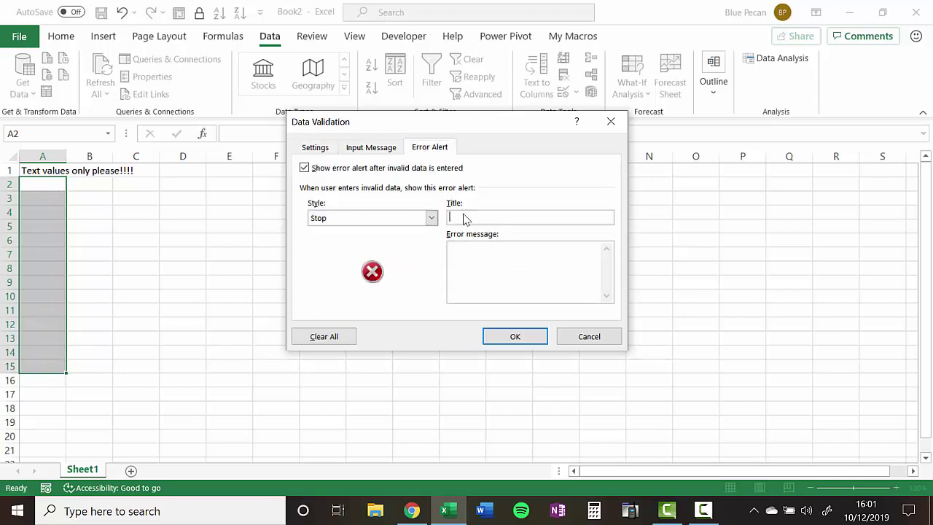
text(Text Values Only)
click(471, 261)
text(Pleas)
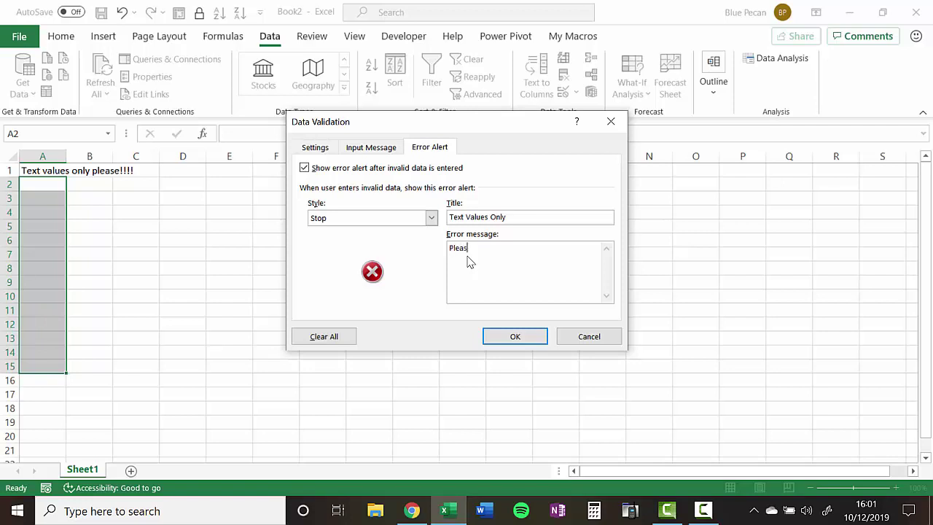
text(e enter text values in this cell. Numeri)
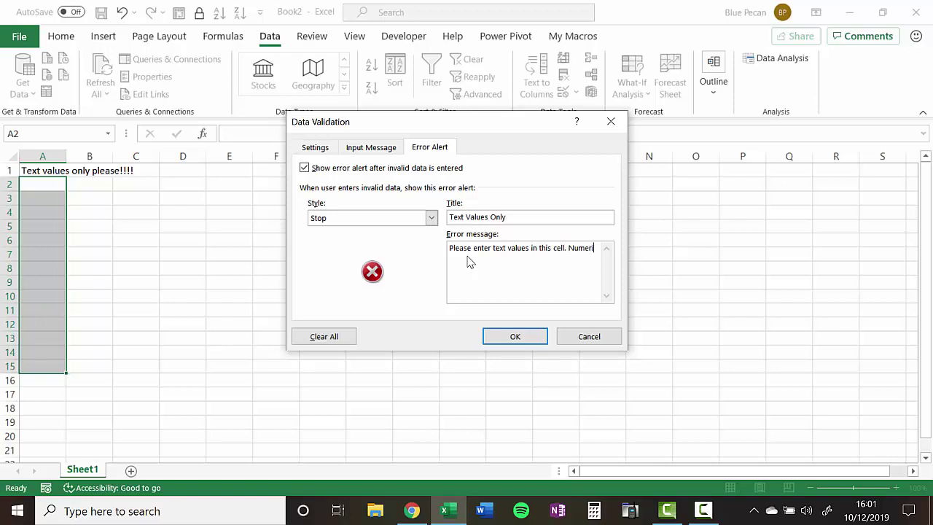
text(c values not allowed!!)
click(519, 334)
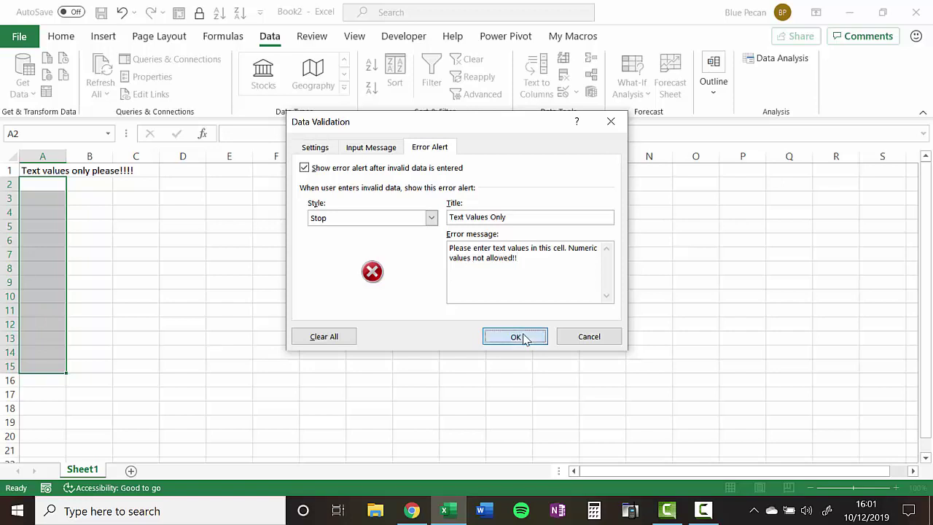
Enter Hello in A2, see 123 refused in A3, then enter Hello in A3.
click(47, 186)
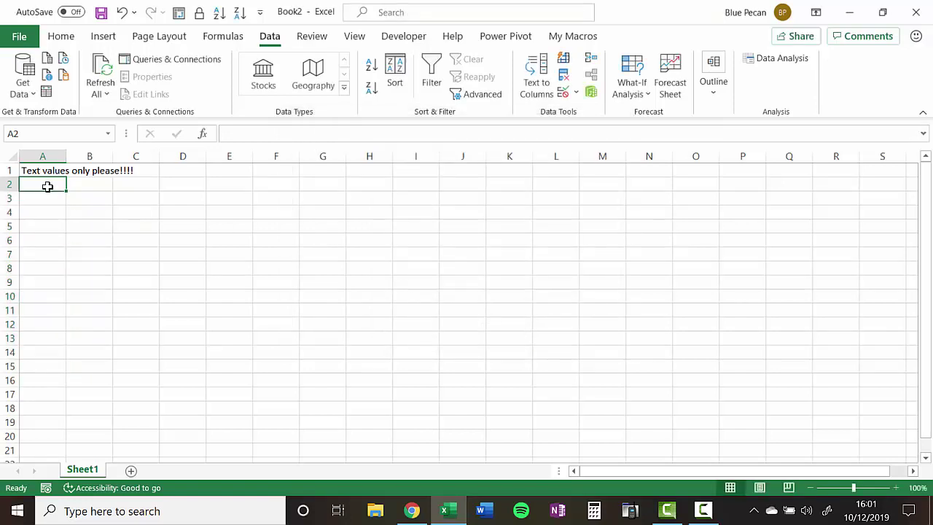
text(Hello)
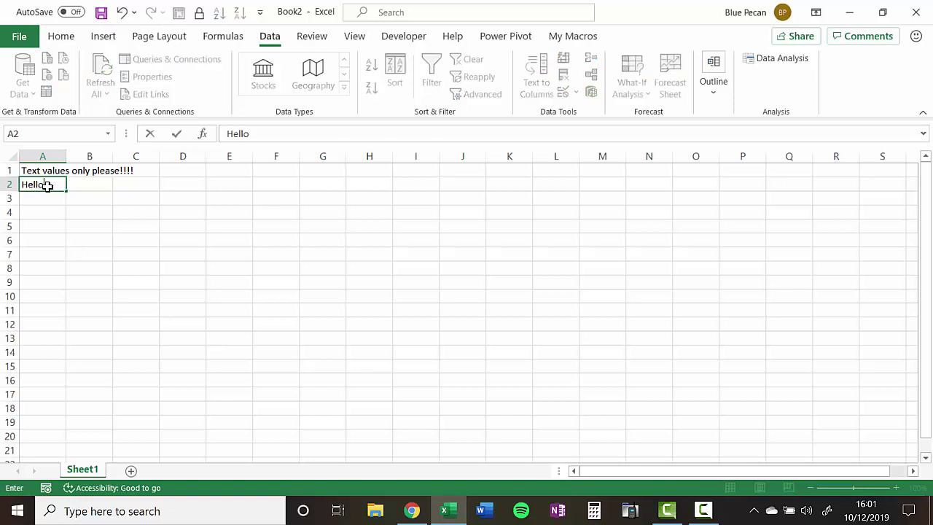
key(Return)
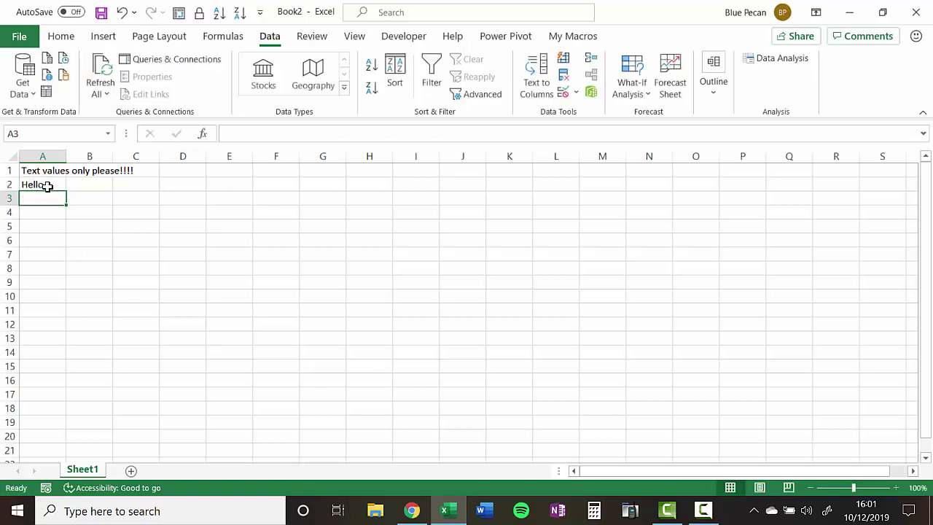
text(123)
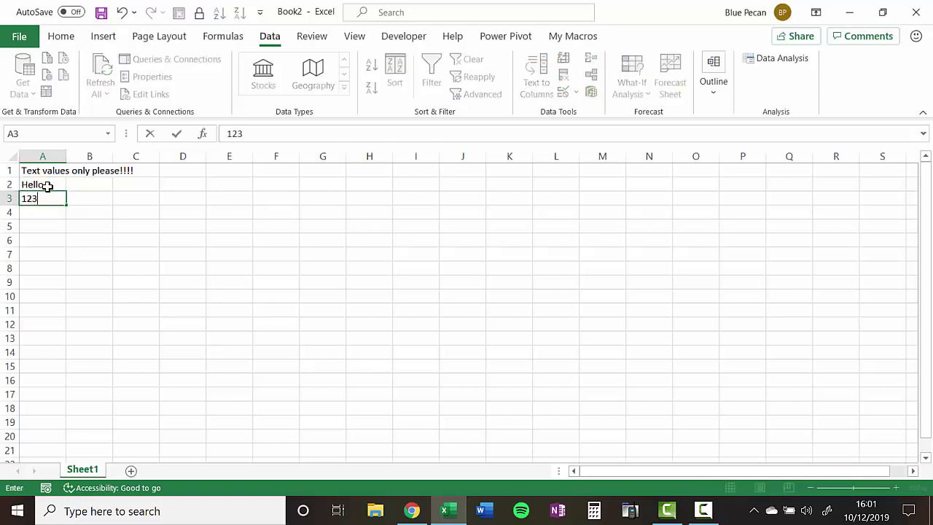
key(Return)
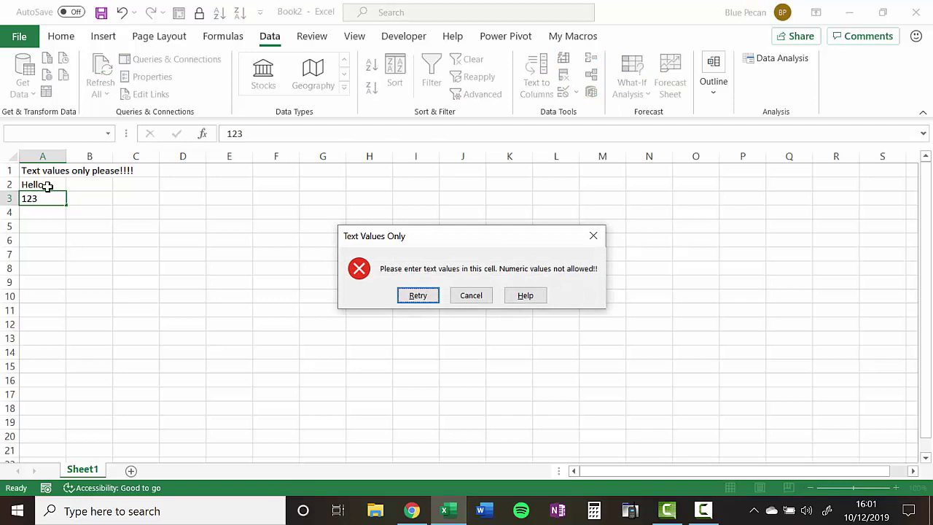
click(464, 302)
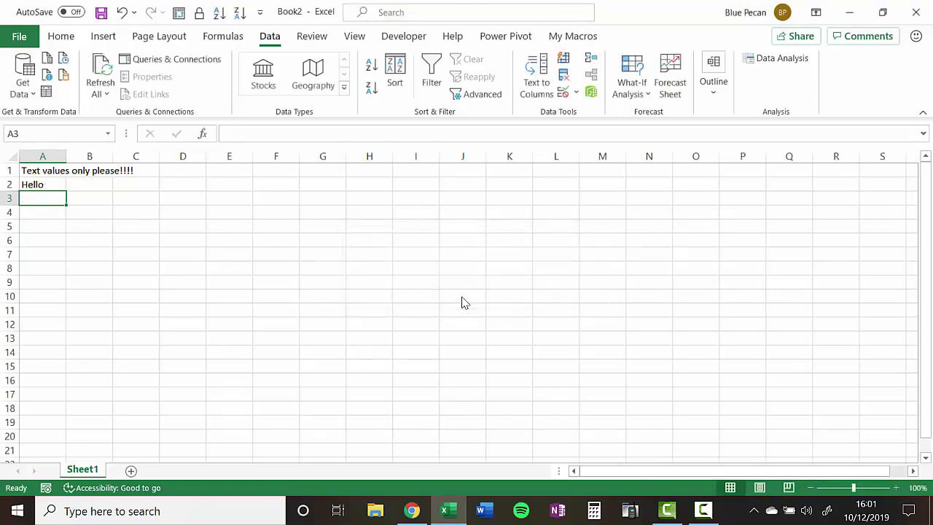
text(Hello)
key(Return)
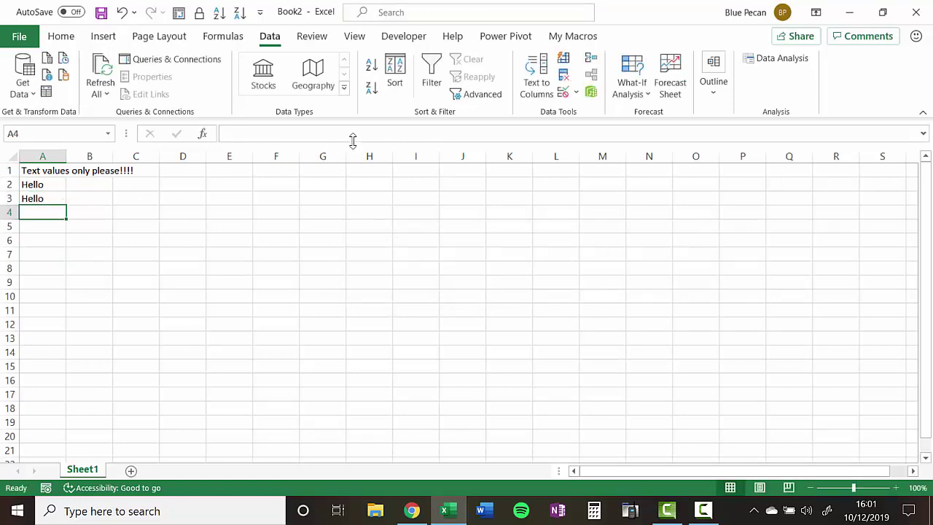
Reopen Data Validation for A4 to view its Custom =ISTEXT(A4) rule.
click(562, 94)
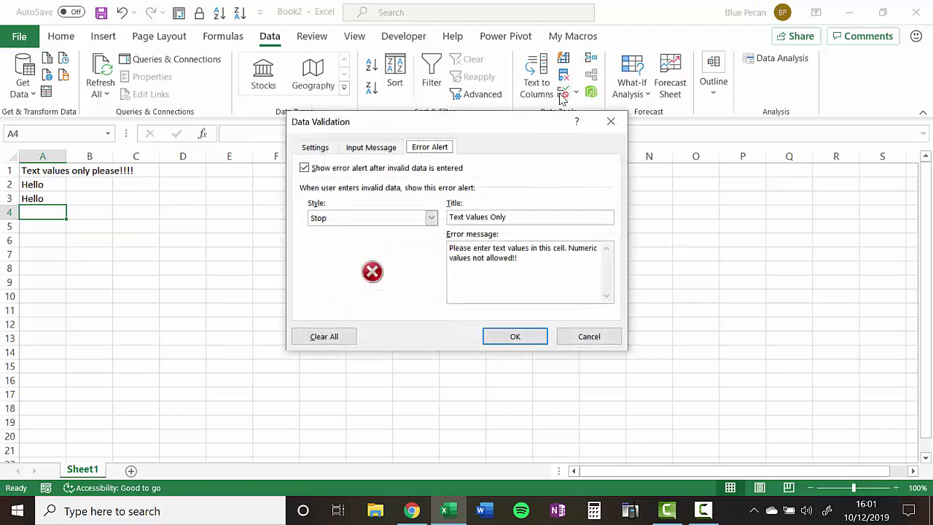
click(321, 148)
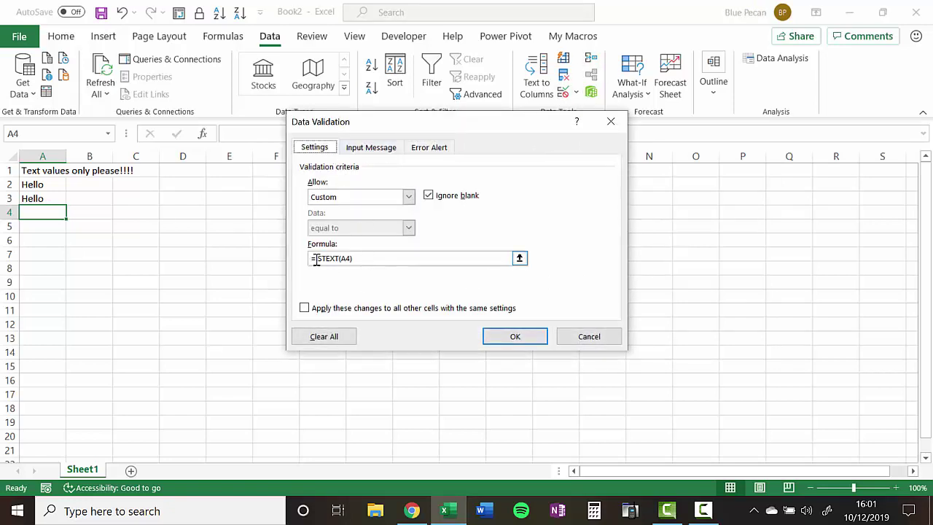